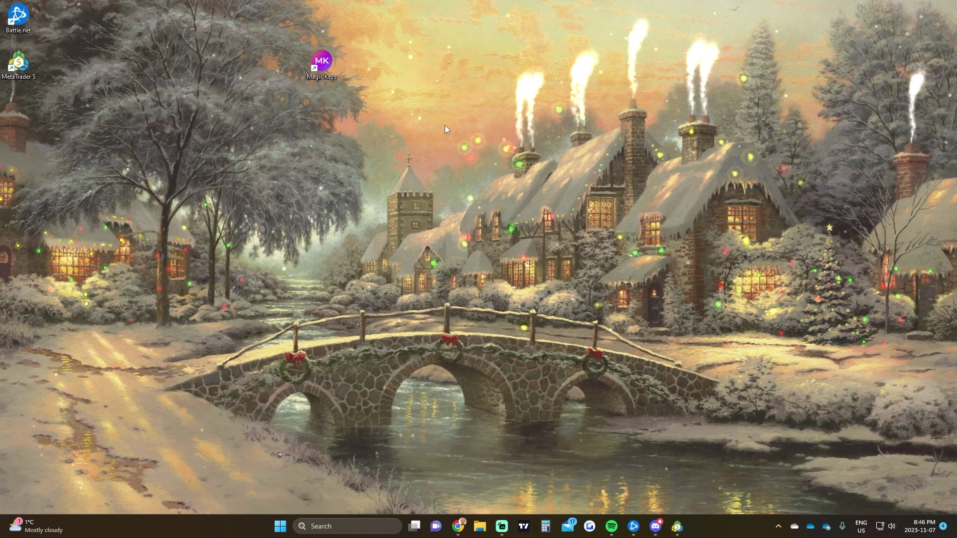
Select the Magic Keys shortcut on the desktop with a selection box
left_click_drag(274, 25, 392, 98)
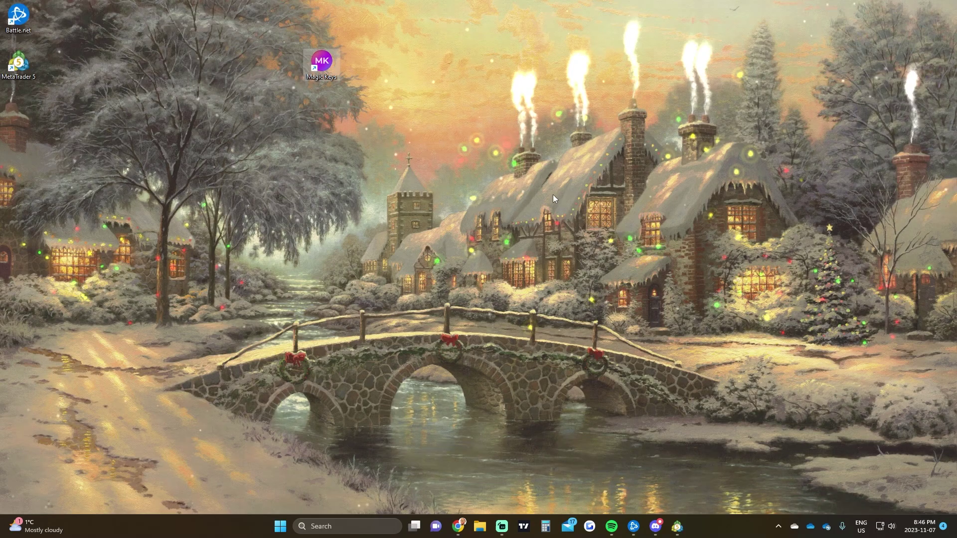
Launch Magic Keys, switch it to On-Screen mode and close the keypad window
key("Return")
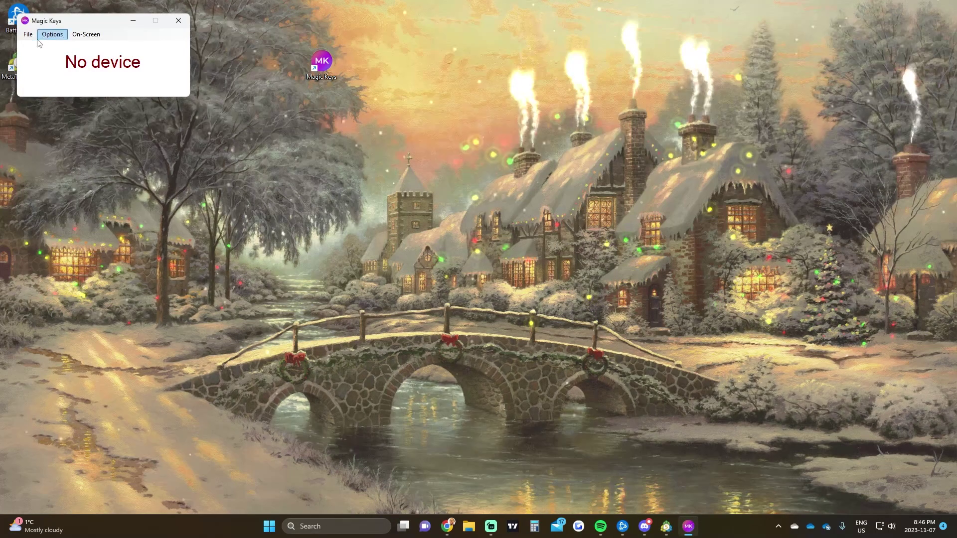
left_click(86, 35)
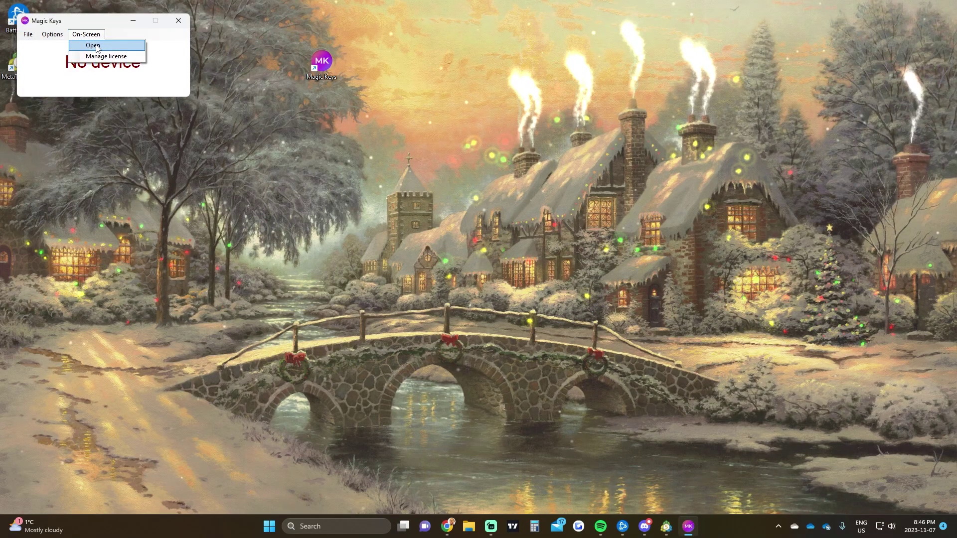
left_click(97, 47)
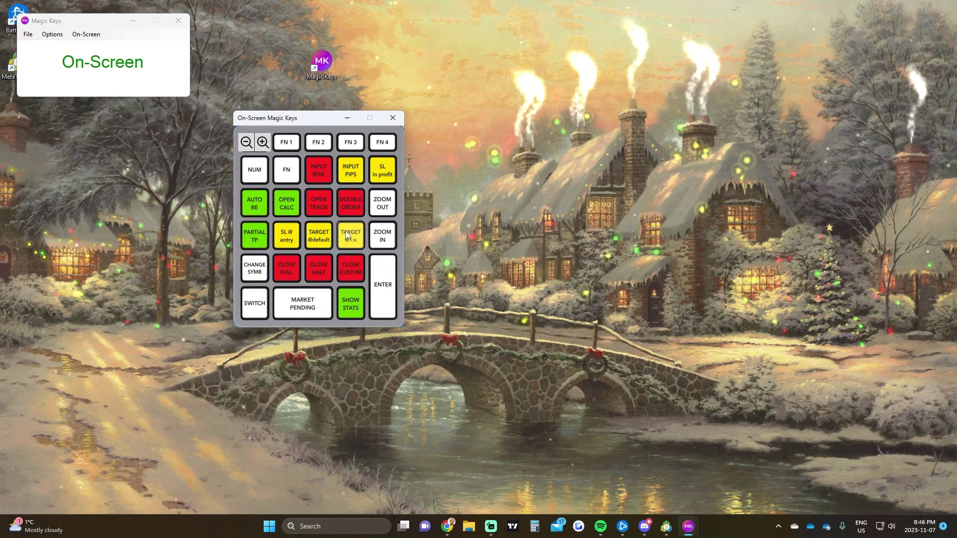
left_click(393, 117)
left_click(29, 34)
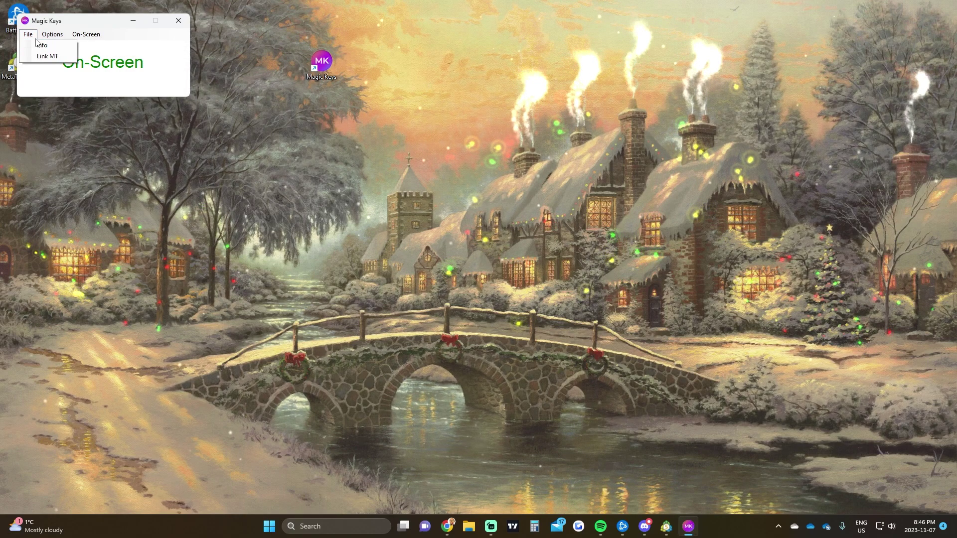
left_click(265, 96)
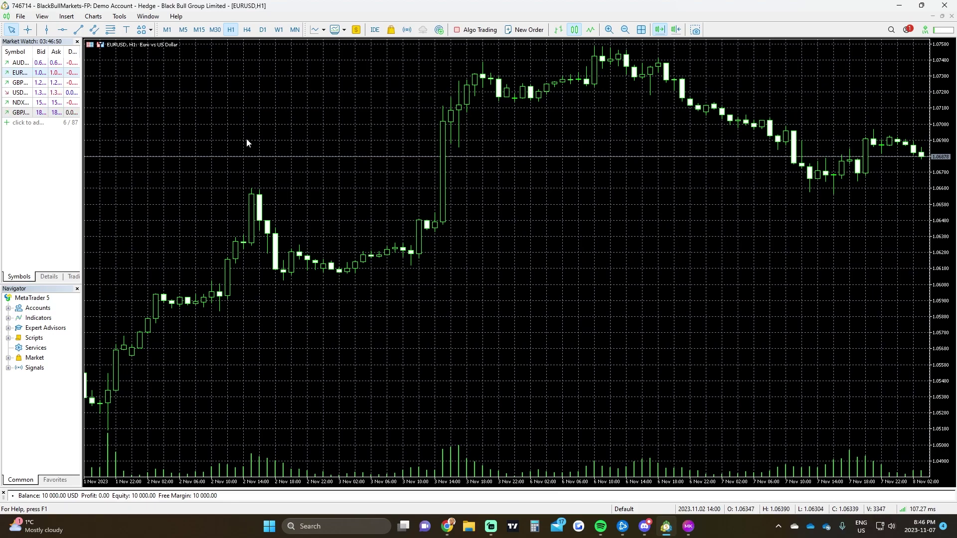
Open MetaTrader 5's data folder from its File menu
left_click(21, 16)
left_click(43, 102)
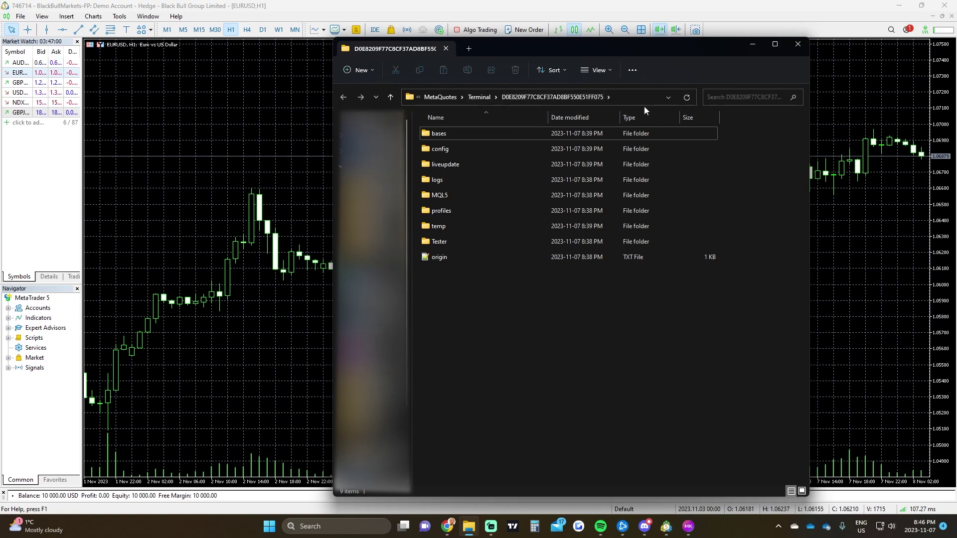
Copy the data folder's address, close File Explorer and minimize MetaTrader 5
right_click(623, 95)
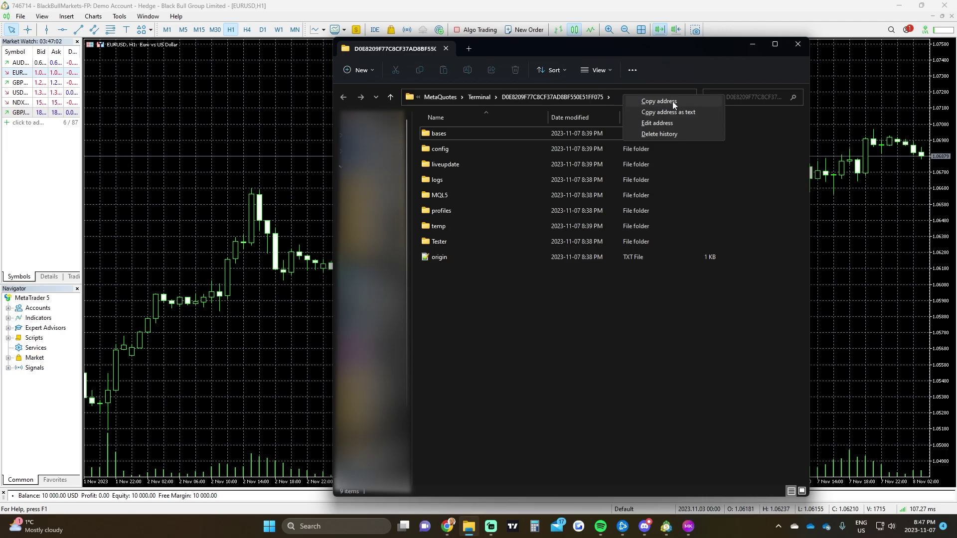
left_click(659, 101)
left_click(618, 99)
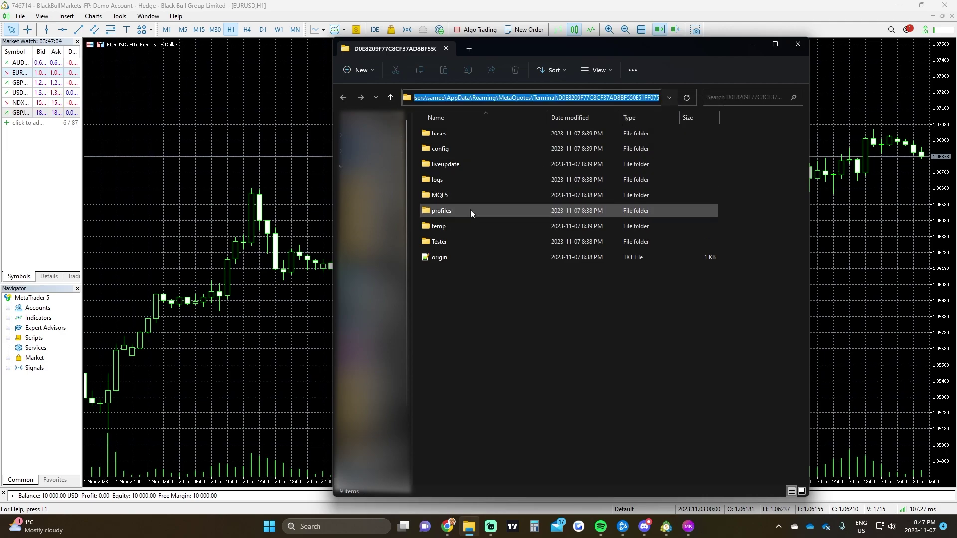
left_click(797, 44)
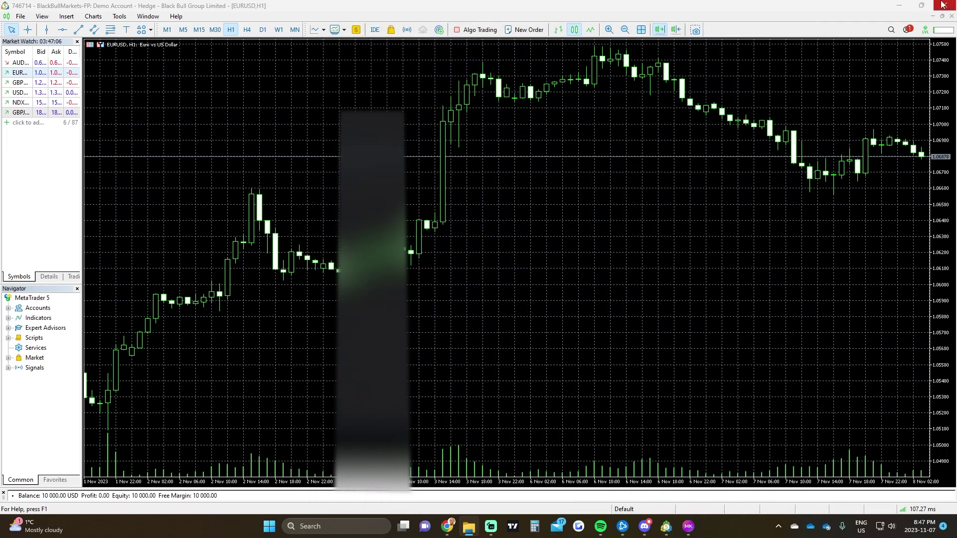
left_click(903, 5)
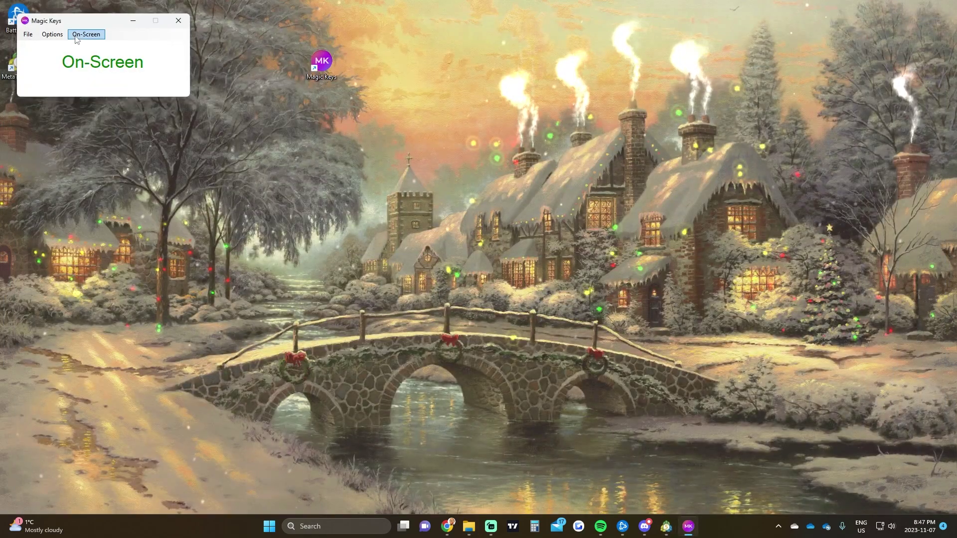
Link Magic Keys to the pasted MetaTrader data folder with Link MT, and acknowledge the restart notice
left_click(28, 34)
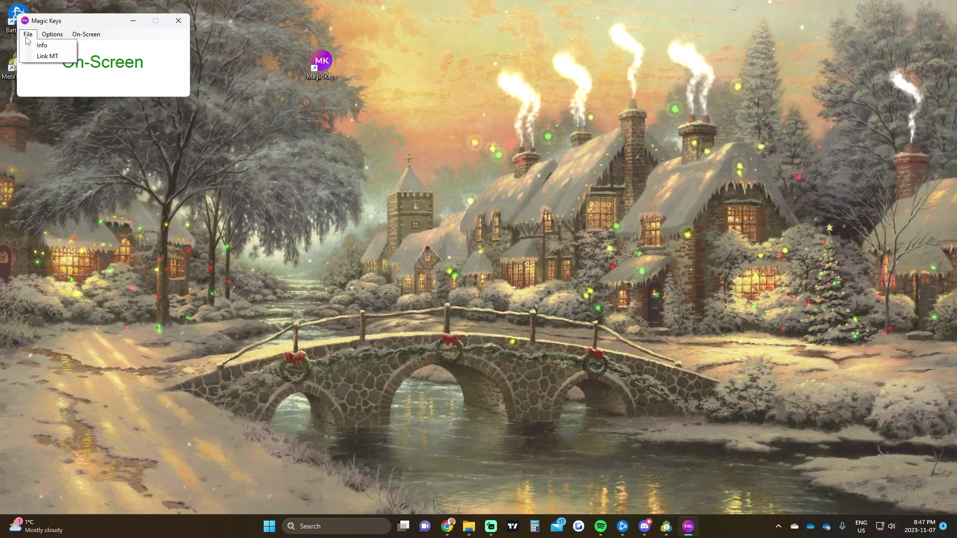
left_click(31, 55)
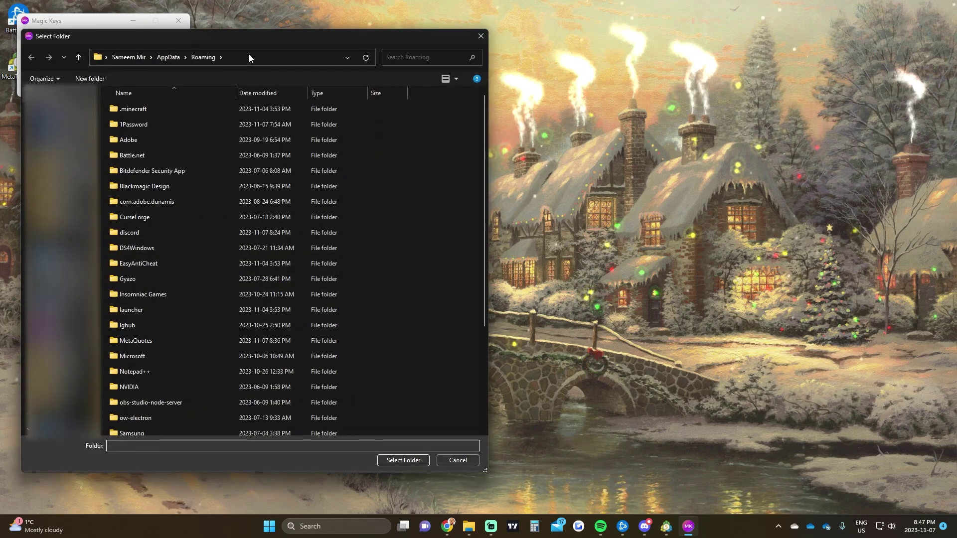
key("ctrl+v")
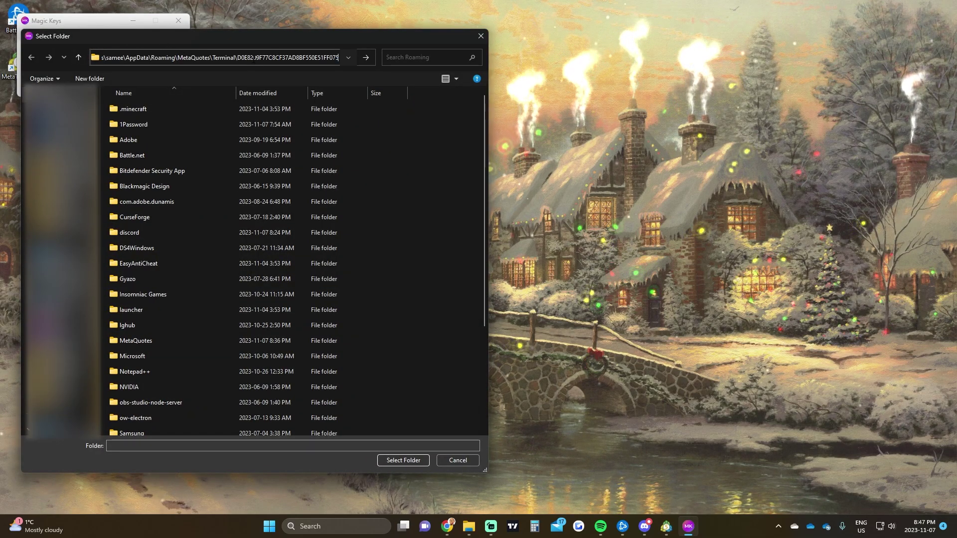
left_click(366, 57)
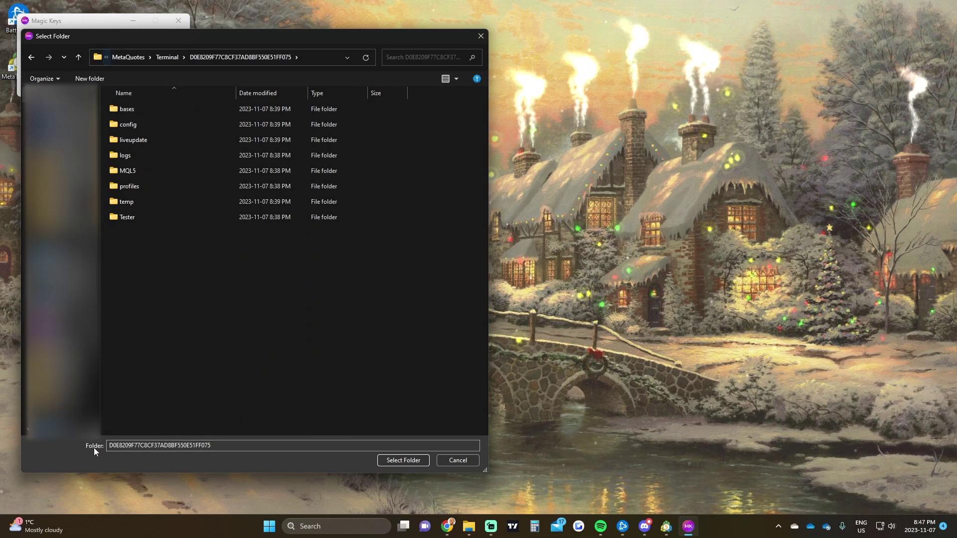
left_click(399, 463)
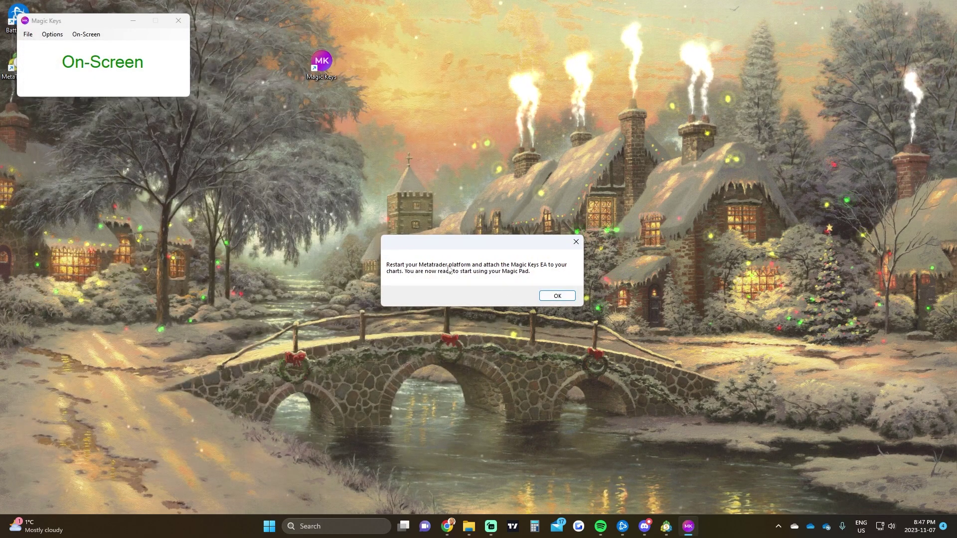
left_click_drag(457, 246, 436, 232)
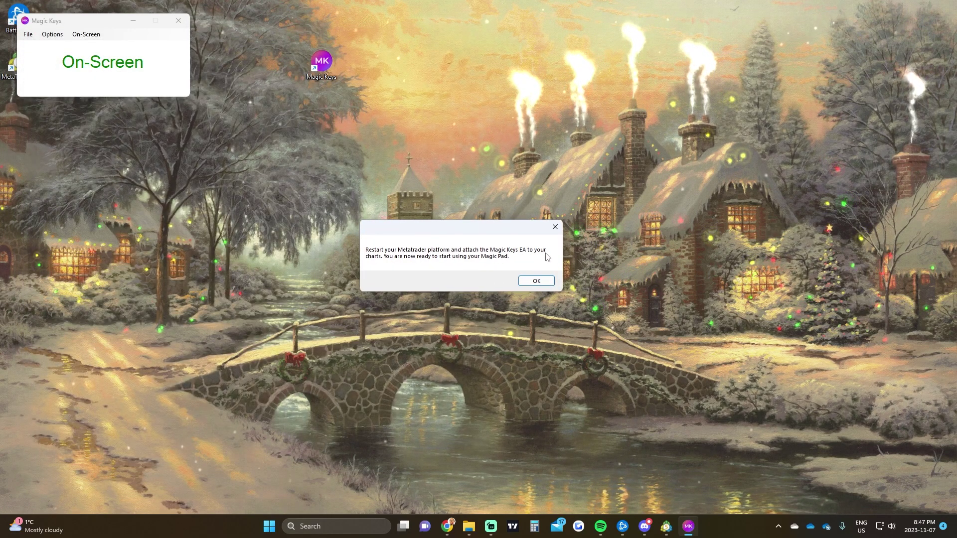
left_click(535, 282)
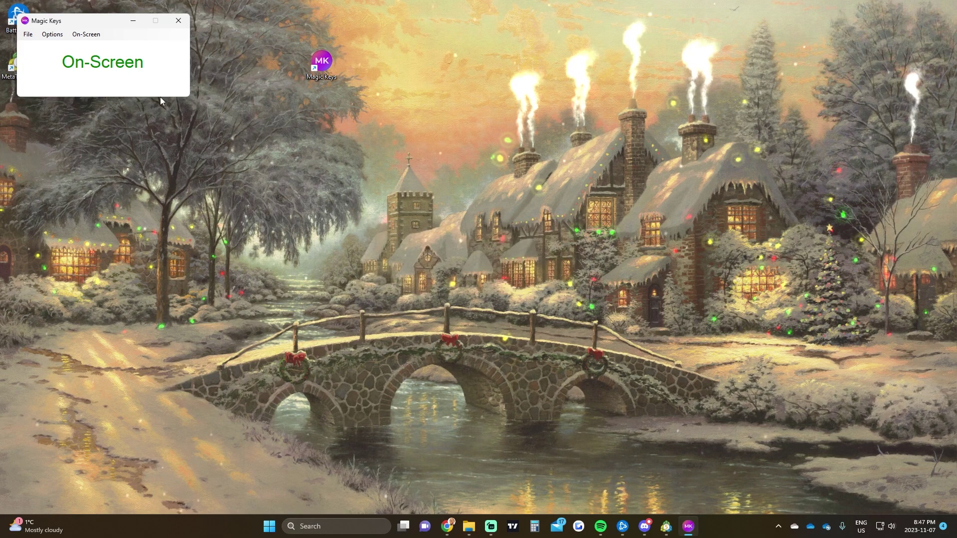
Return to the EURUSD chart and select MagicKeys under Expert Advisors in the Navigator
left_click(667, 526)
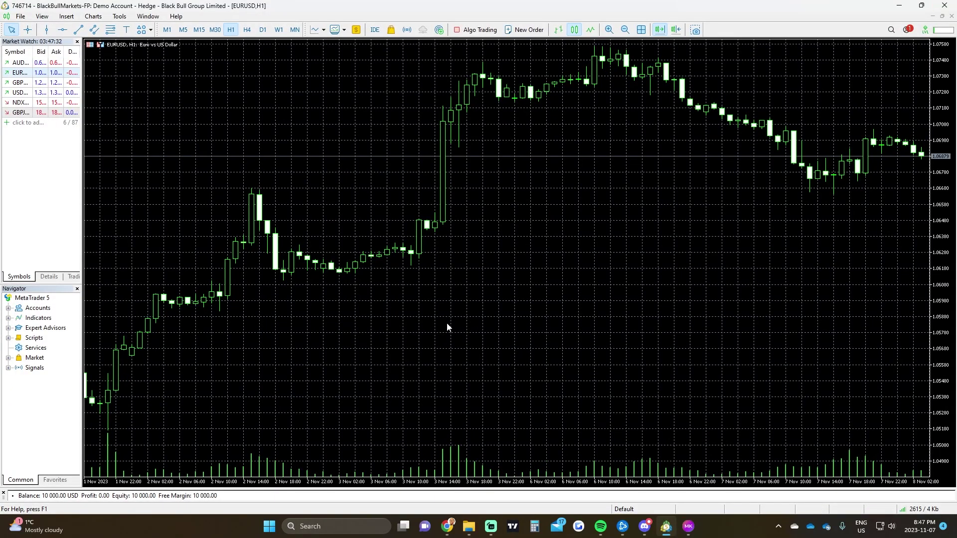
key("alt+Tab")
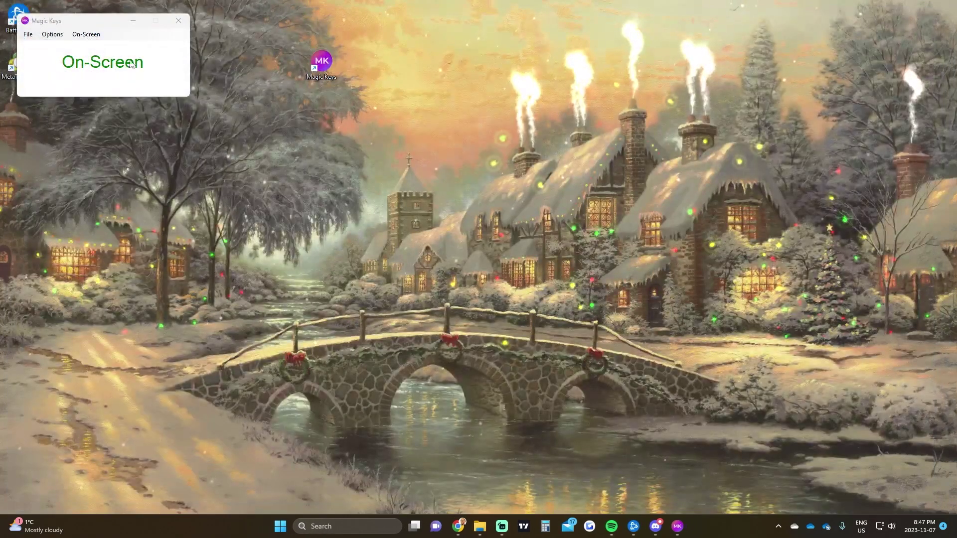
left_click_drag(143, 40, 188, 58)
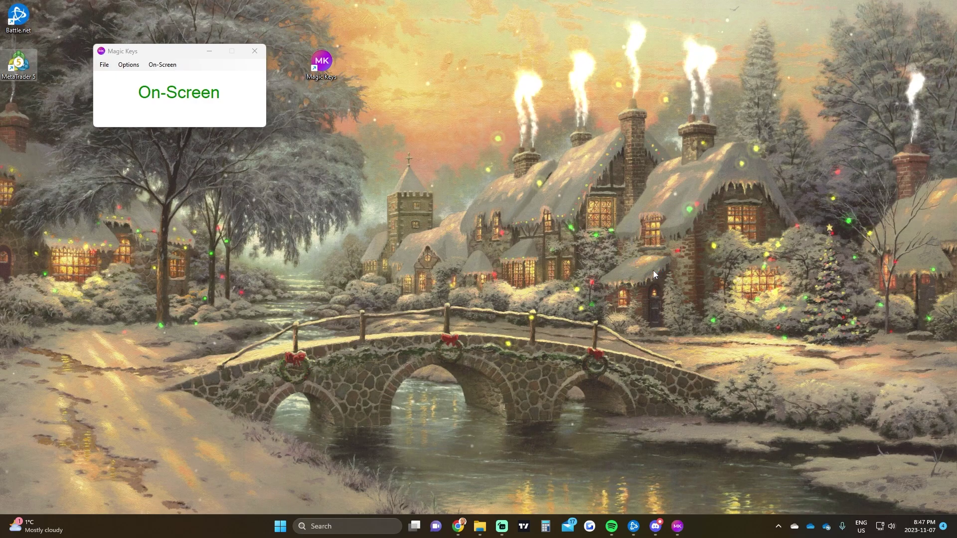
key("alt+Tab")
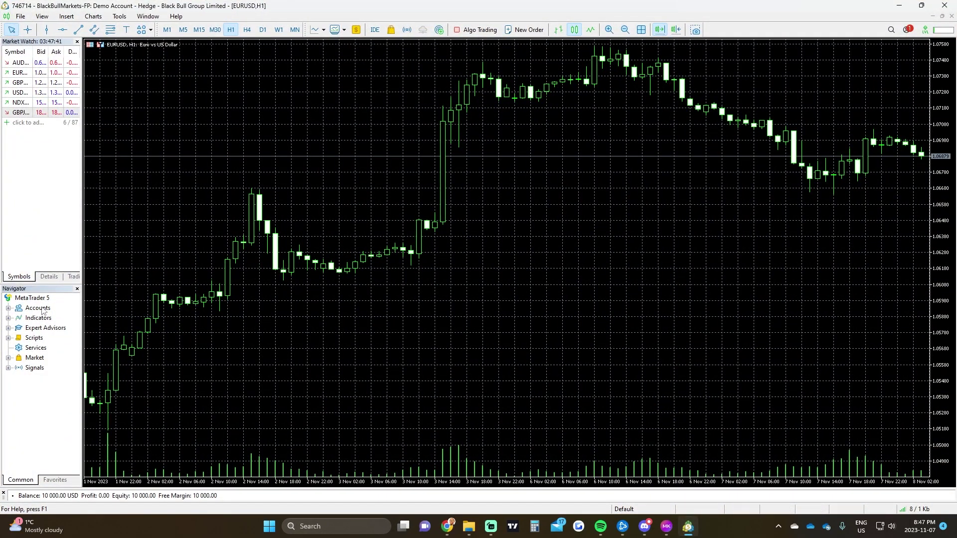
left_click(8, 329)
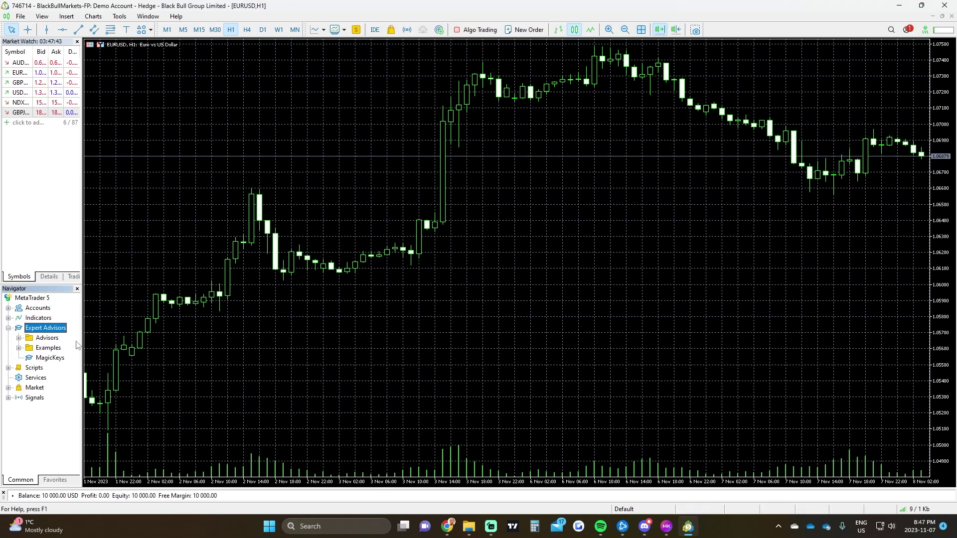
left_click(51, 358)
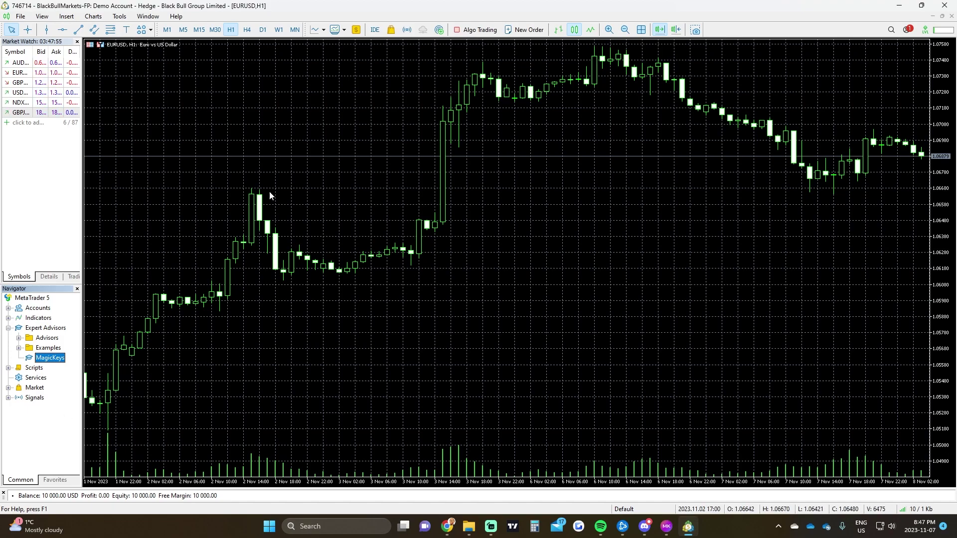
Enable Algo Trading and drop MagicKeys onto the EURUSD chart, enlarging its settings window
left_click(468, 31)
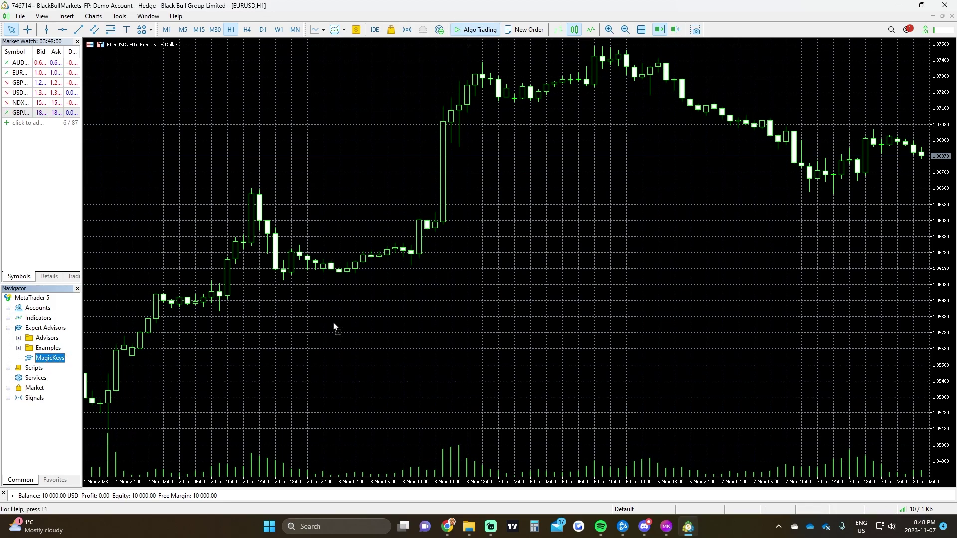
left_click_drag(334, 323, 334, 323)
left_click_drag(401, 218, 165, 64)
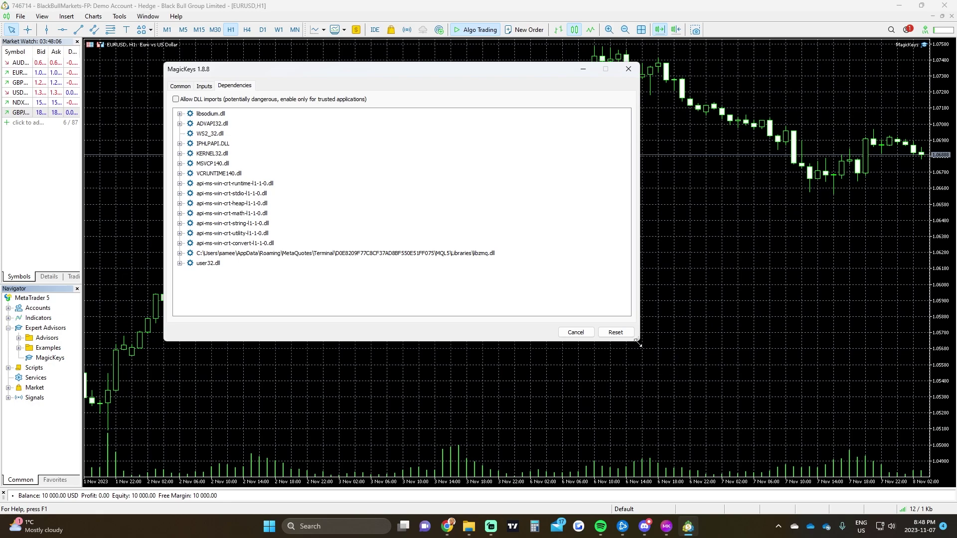
left_click_drag(638, 343, 668, 403)
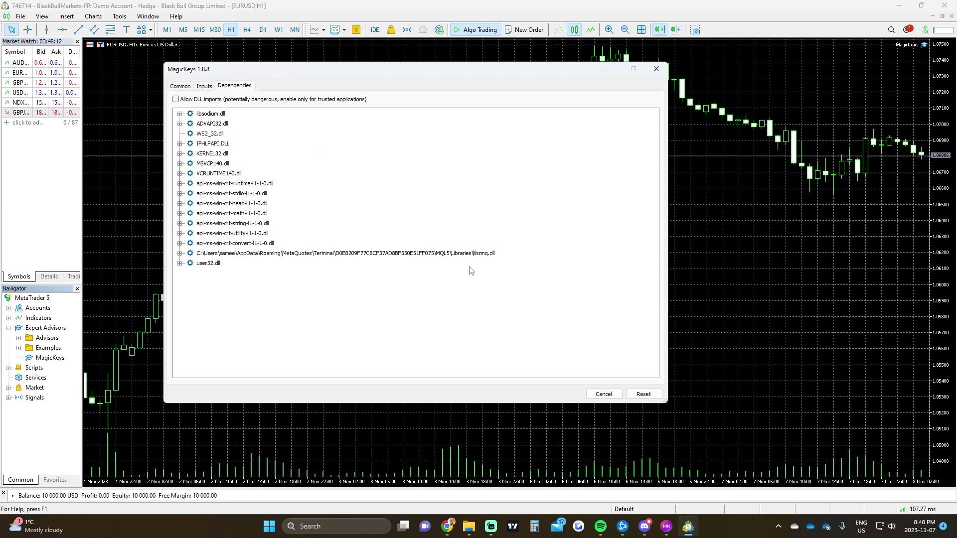
Allow DLL imports, review the Inputs and Common tabs, and start the EA
left_click(175, 99)
left_click(204, 86)
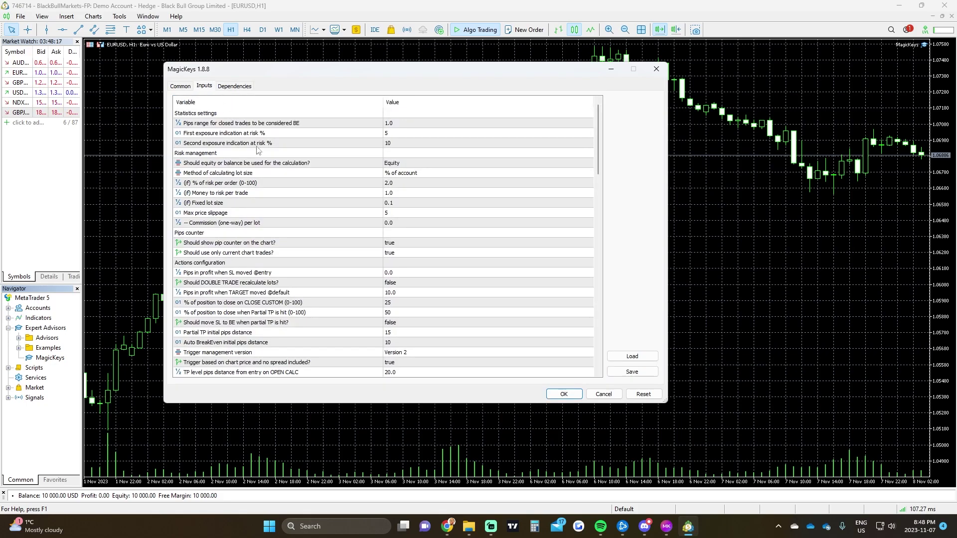
left_click(179, 87)
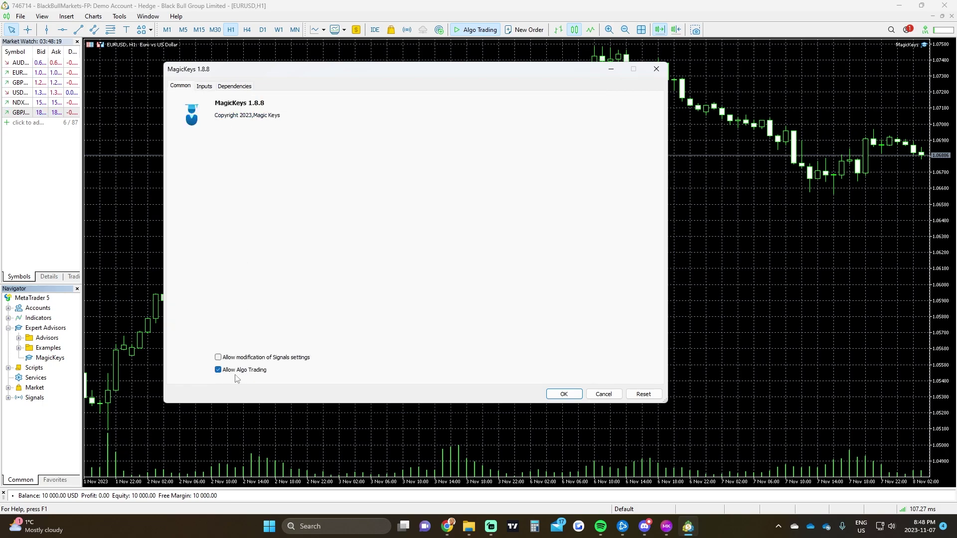
left_click(564, 393)
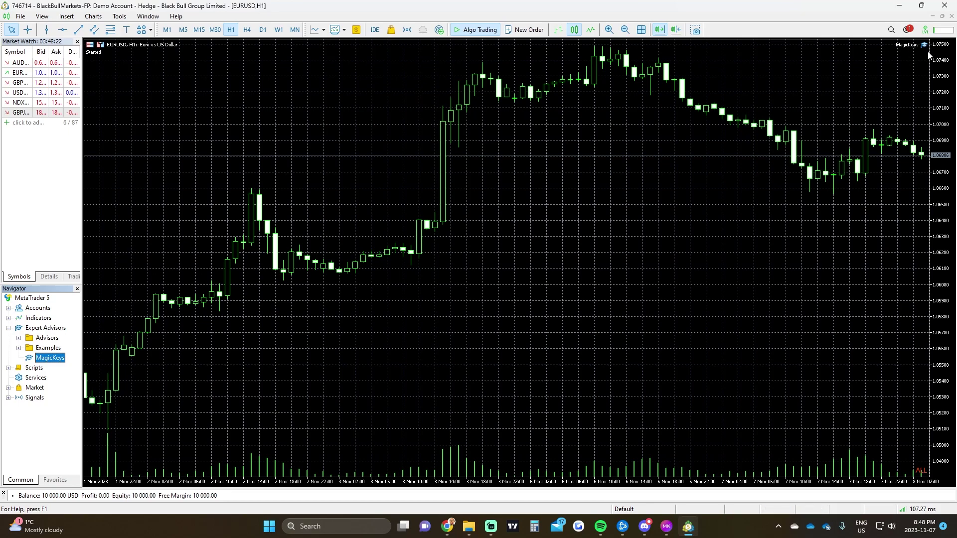
Toggle Algo Trading off and on, then reopen the MagicKeys EA settings from the chart
key("ctrl+e")
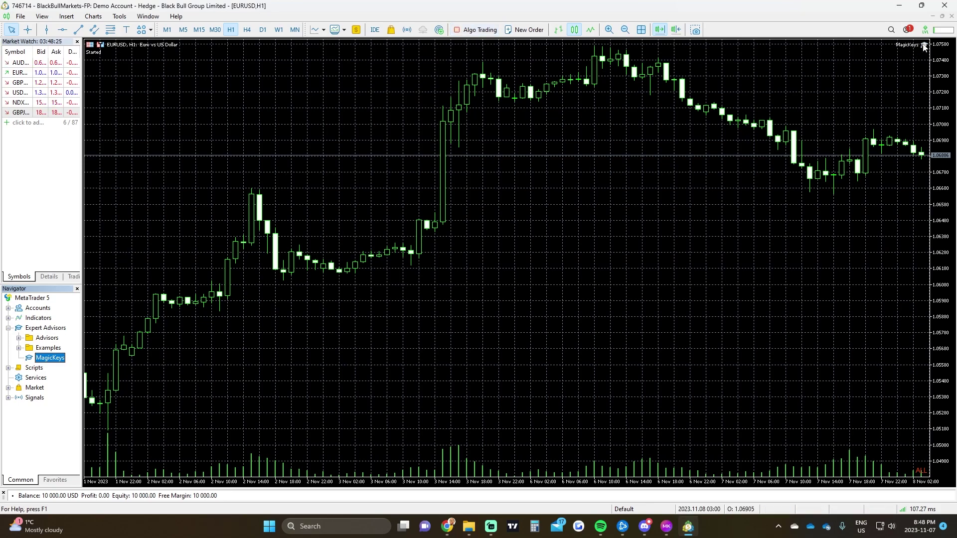
left_click(469, 31)
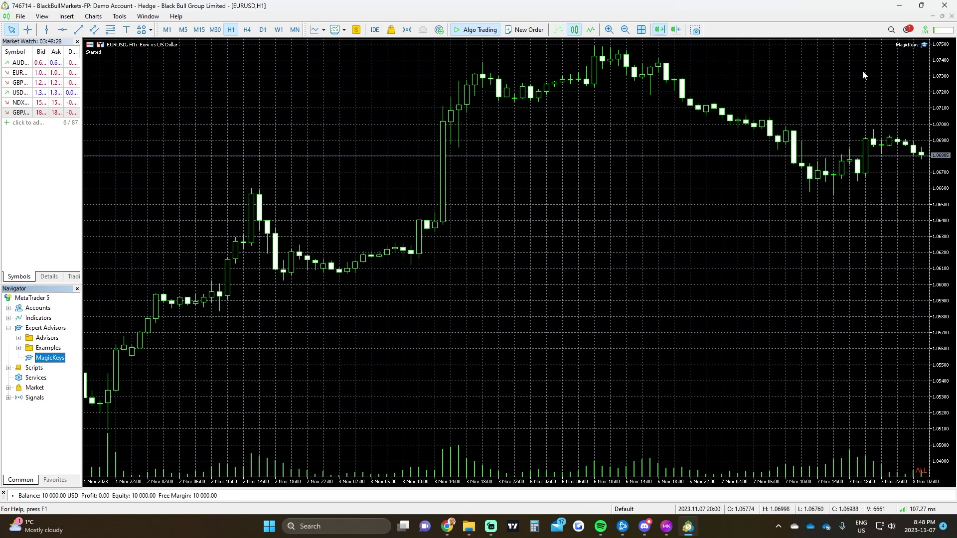
left_click(924, 45)
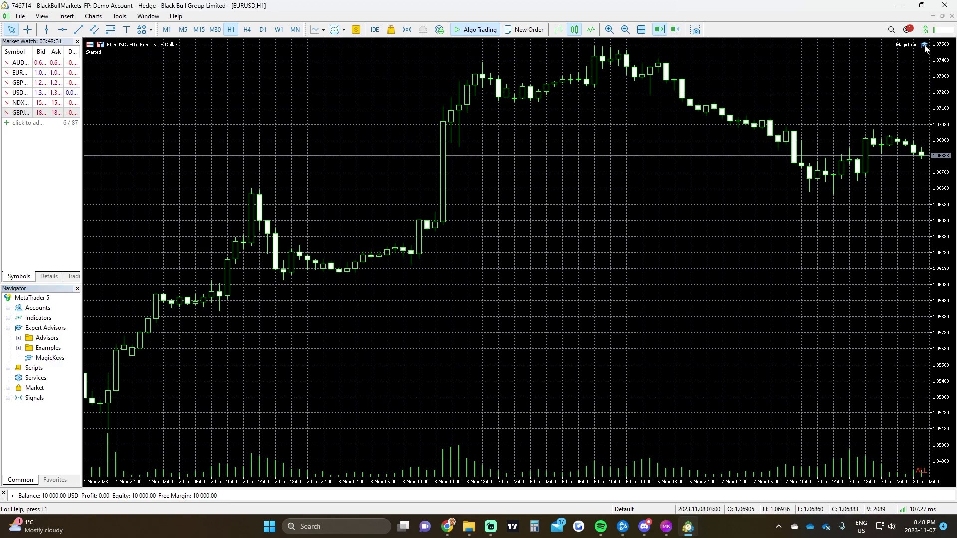
double_click(924, 46)
Review the MagicKeys 1.8.8 inputs, including 2.0% risk per order based on equity
scroll(403, 249, "down", 12)
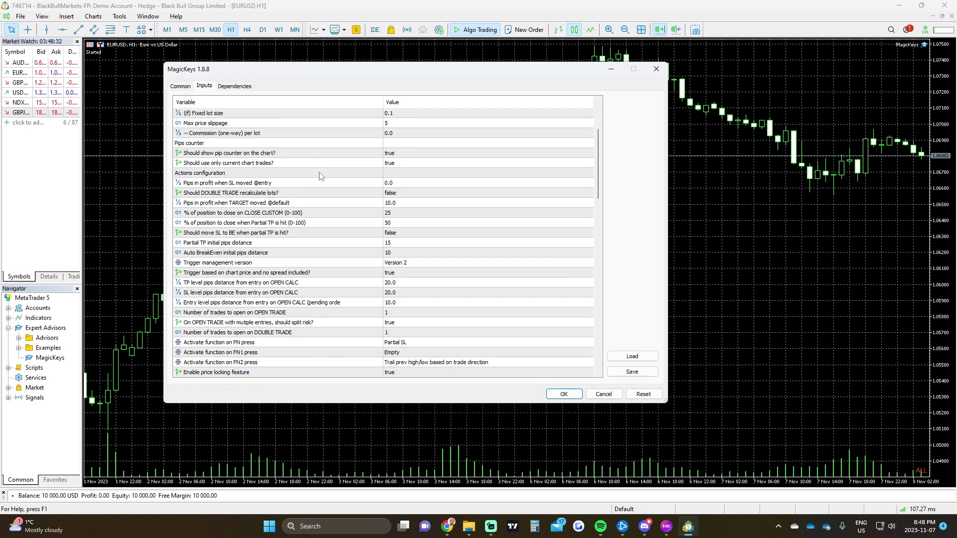
scroll(402, 249, "down", 3)
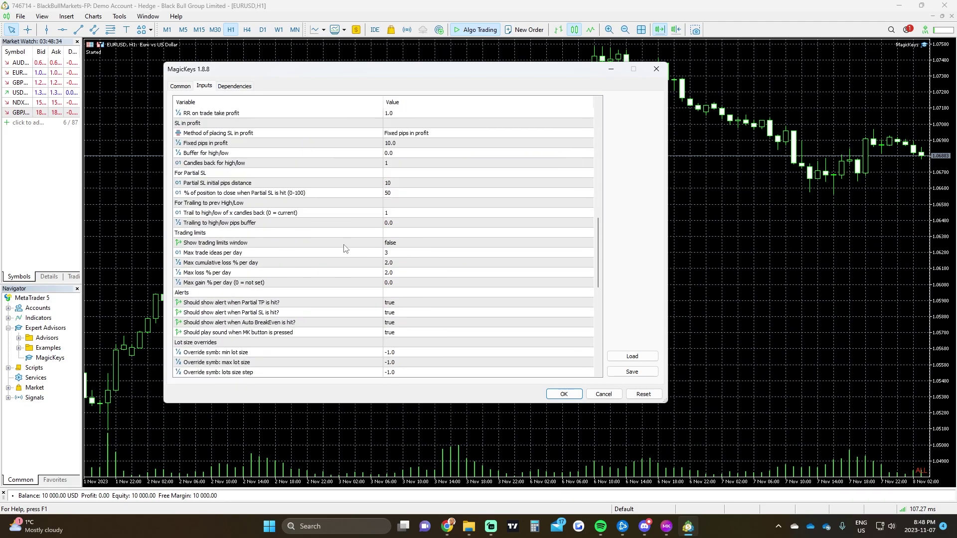
scroll(346, 250, "up", 11)
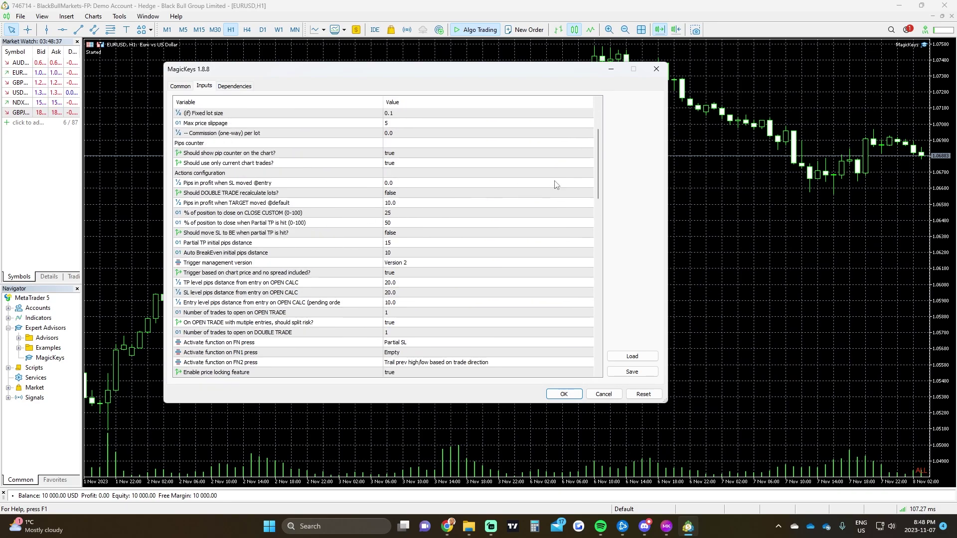
scroll(555, 192, "up", 3)
scroll(559, 196, "down", 4)
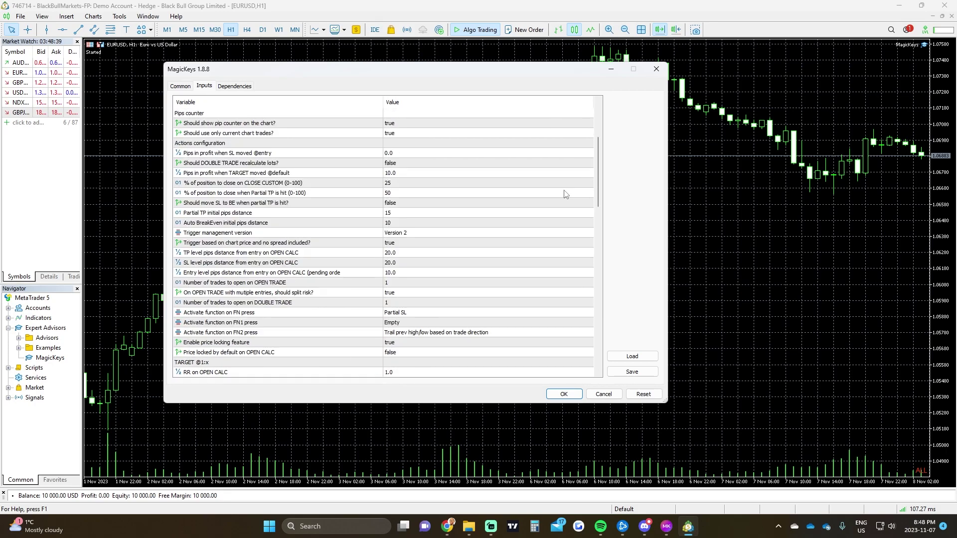
scroll(564, 194, "up", 4)
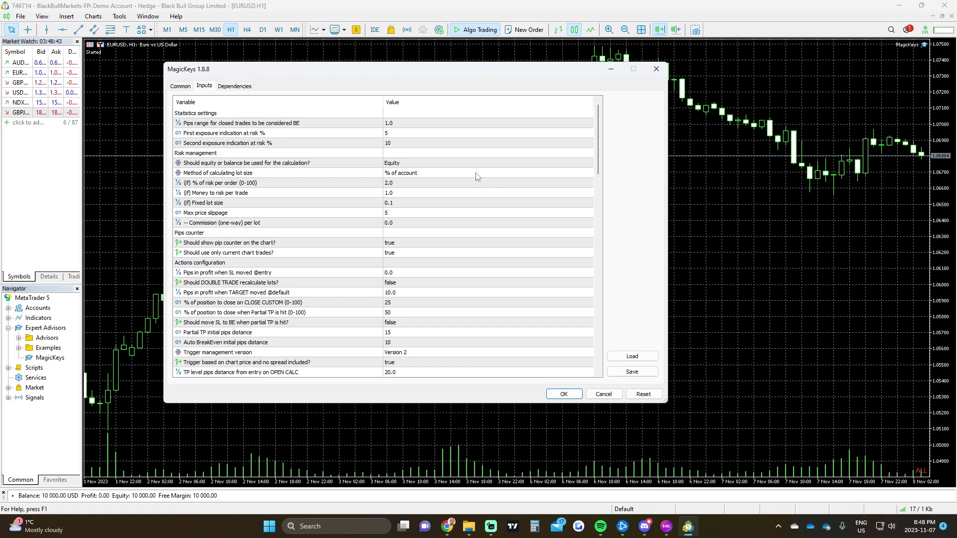
mouse_move(232, 70)
left_mouse_down()
mouse_move(238, 63)
mouse_move(239, 77)
left_mouse_up()
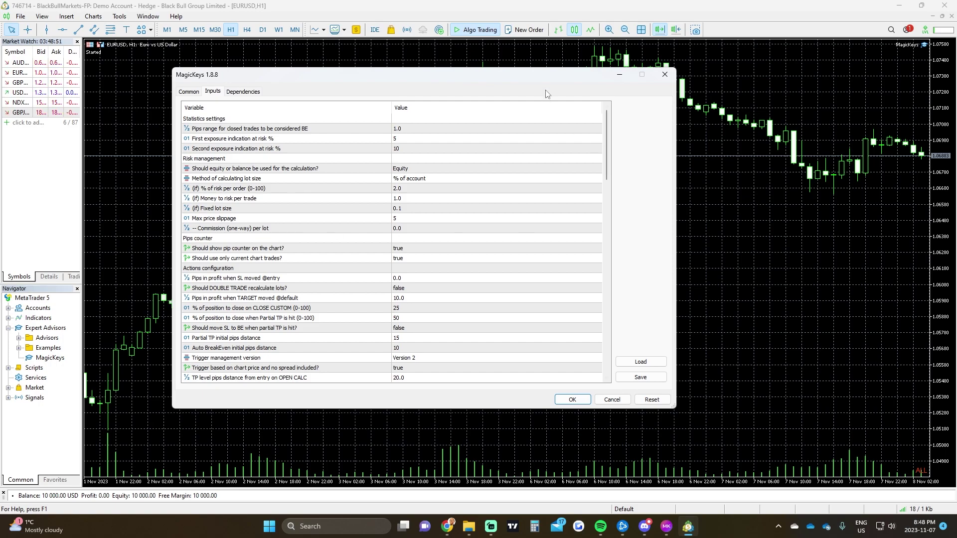
left_click_drag(551, 73, 533, 69)
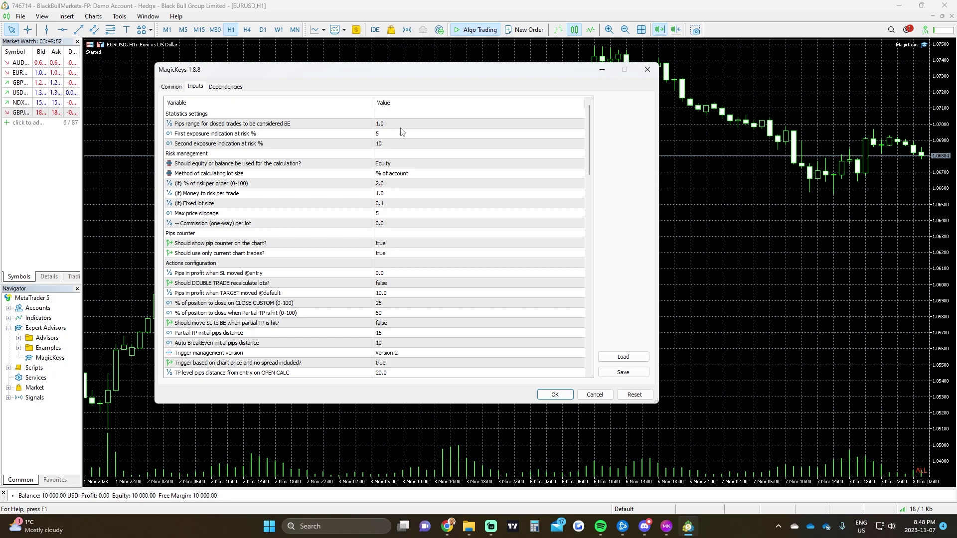